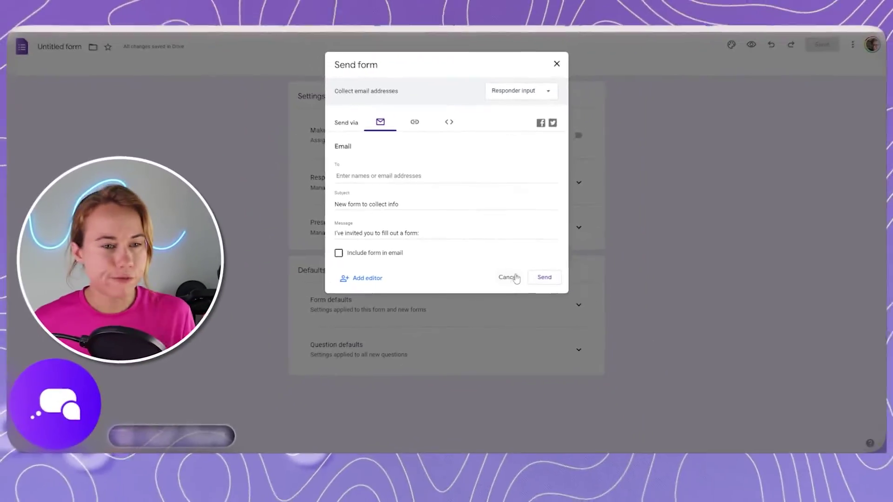
Reopen the form's Send options on the link tab to show the shortened forms.gle URL.
left_click(514, 279)
left_click(818, 46)
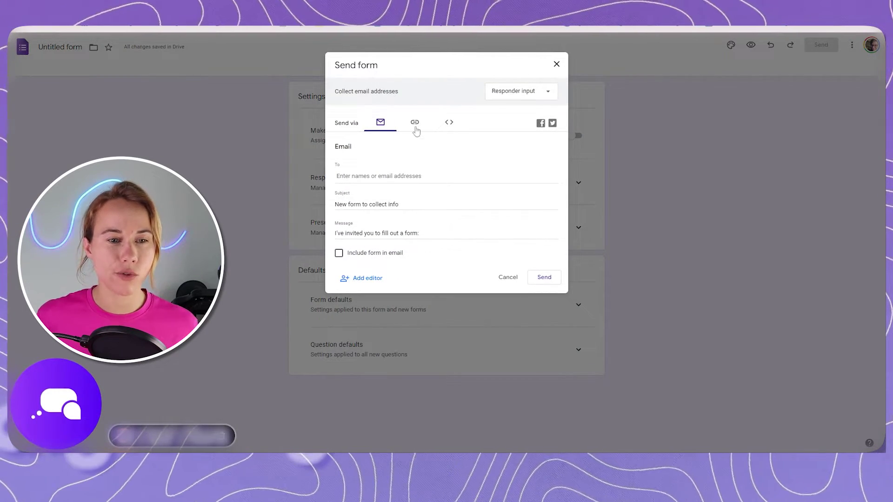
left_click(415, 123)
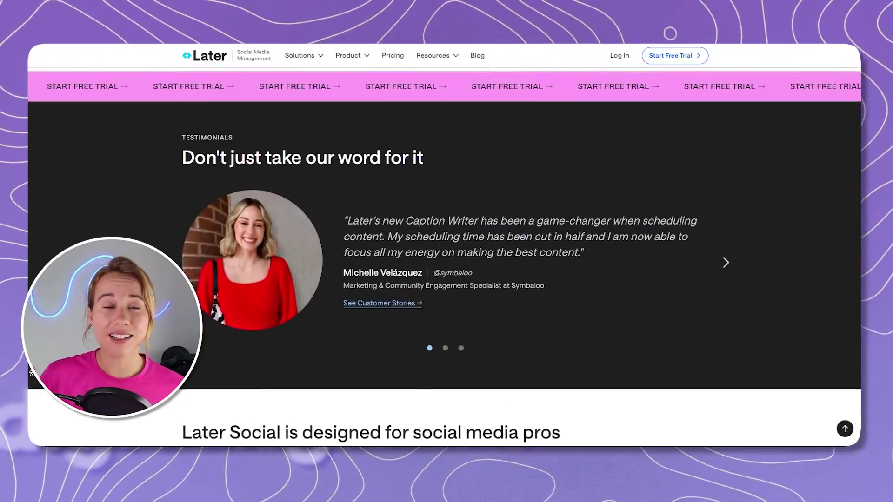
scroll(29, 372, "up", 10)
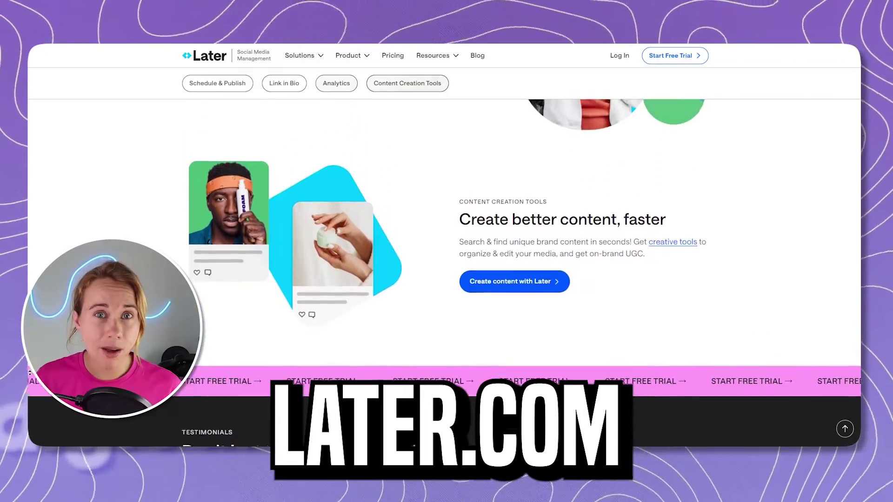
scroll(30, 372, "up", 7)
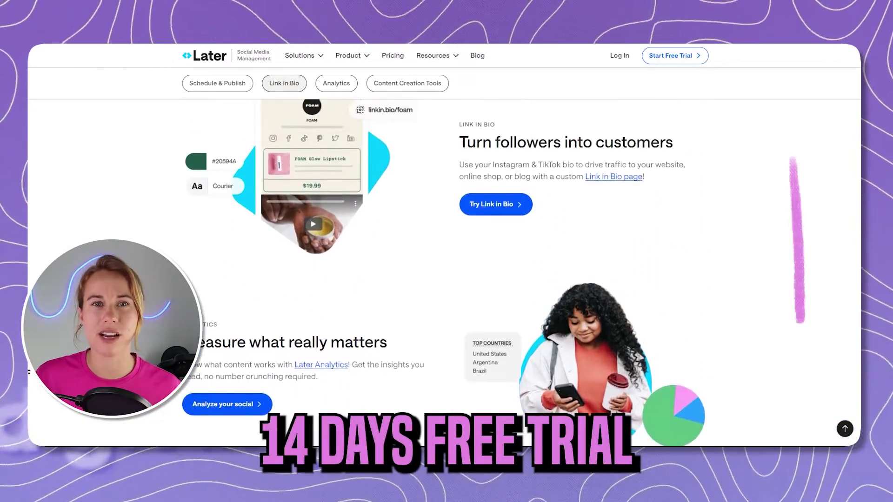
scroll(29, 372, "up", 3)
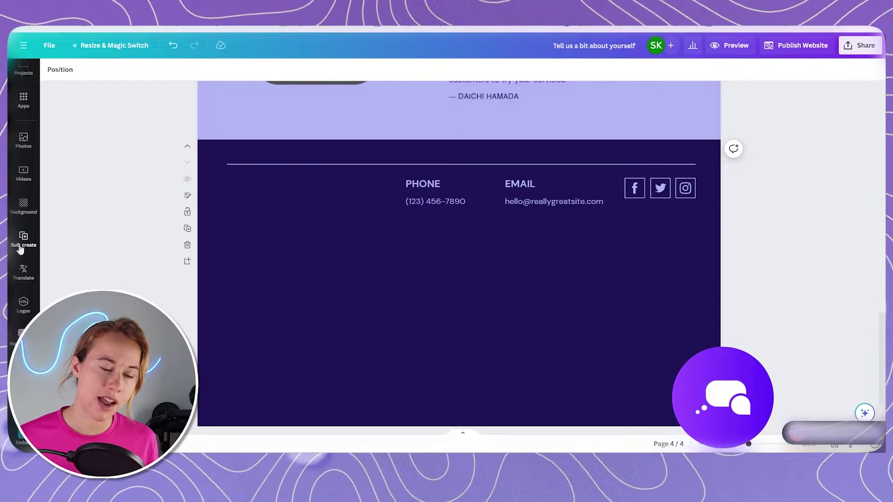
Replace the Apps search with 'embed' and open the Embed app.
left_click(23, 305)
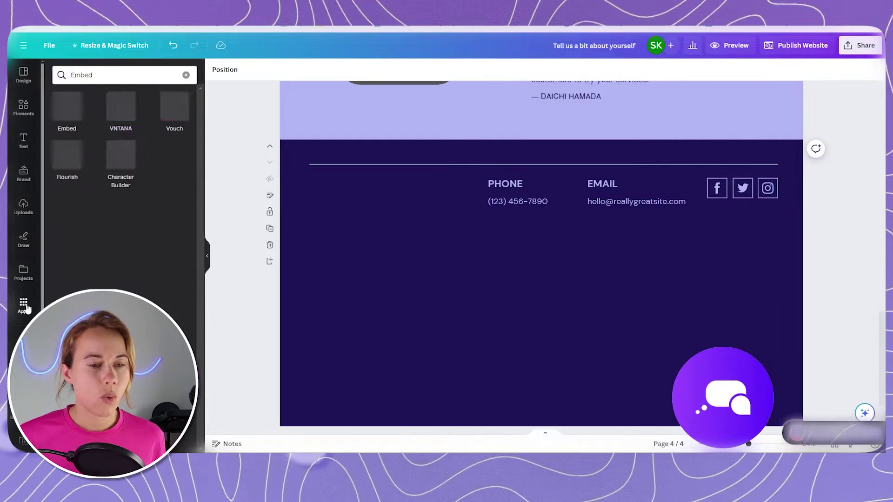
left_click(121, 75)
key("BackSpace")
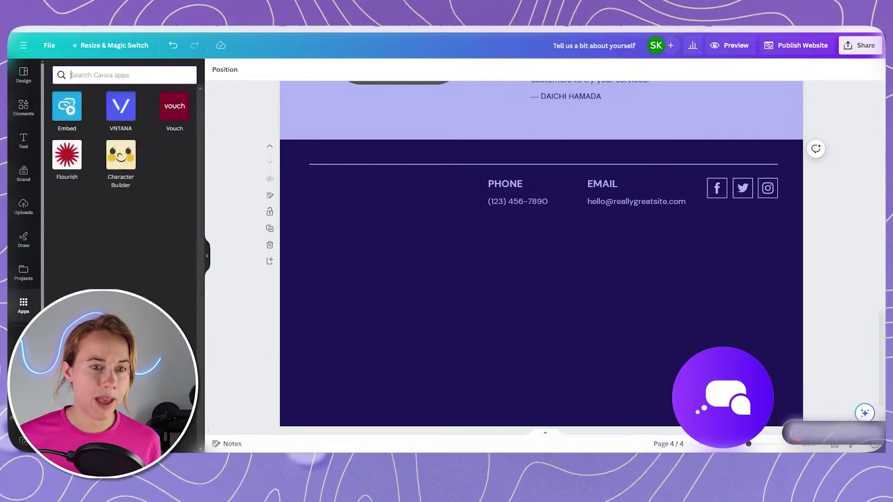
type("embed")
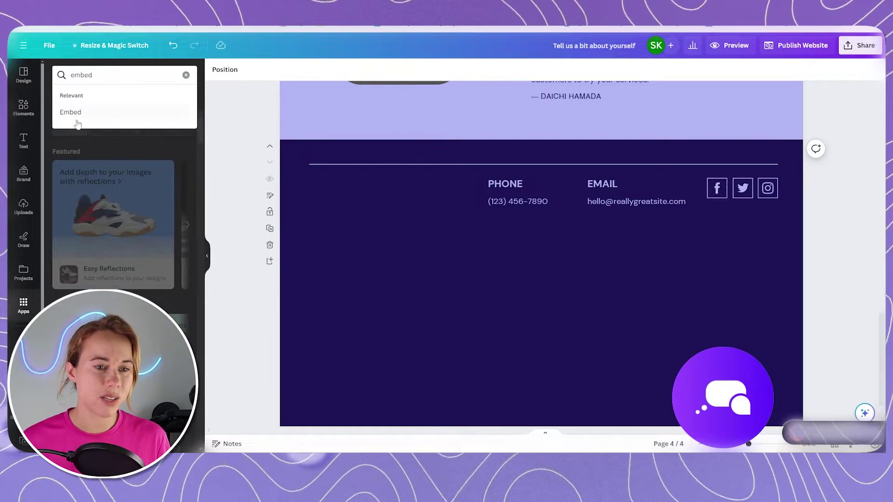
left_click(76, 117)
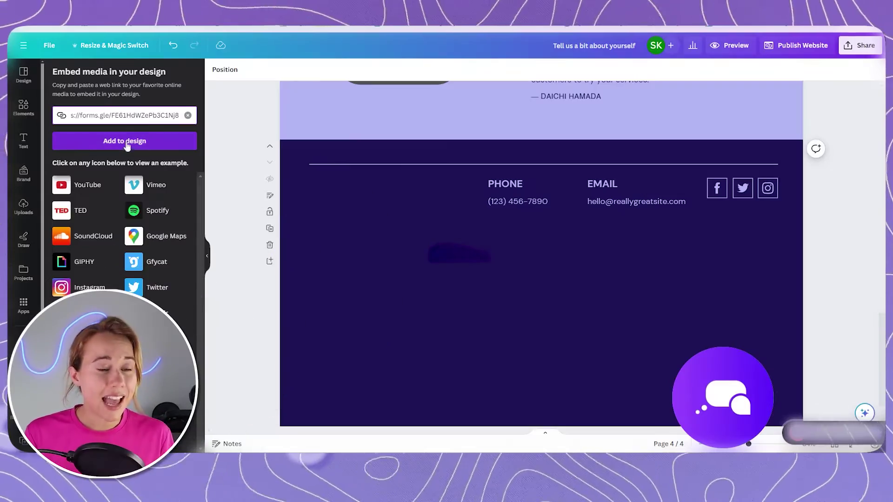
Add the form embed to the page, move it to the footer's top-left and make it taller.
key("Return")
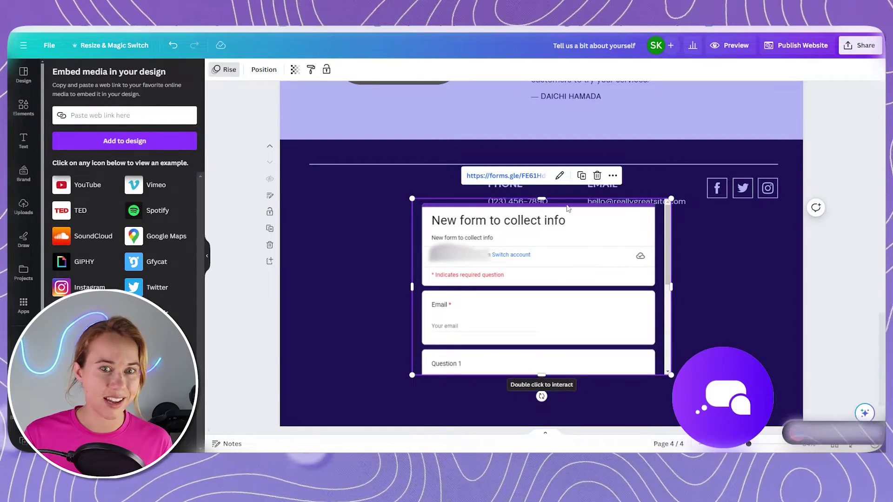
left_click_drag(567, 209, 448, 160)
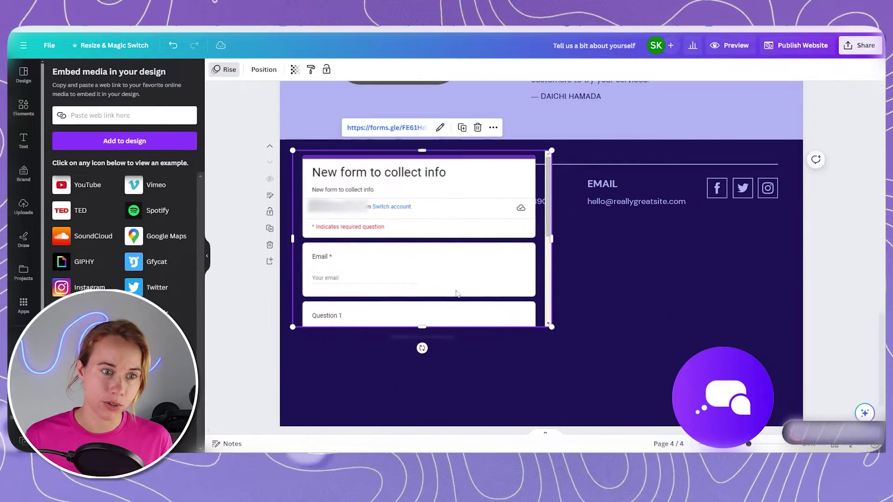
left_click_drag(421, 327, 421, 417)
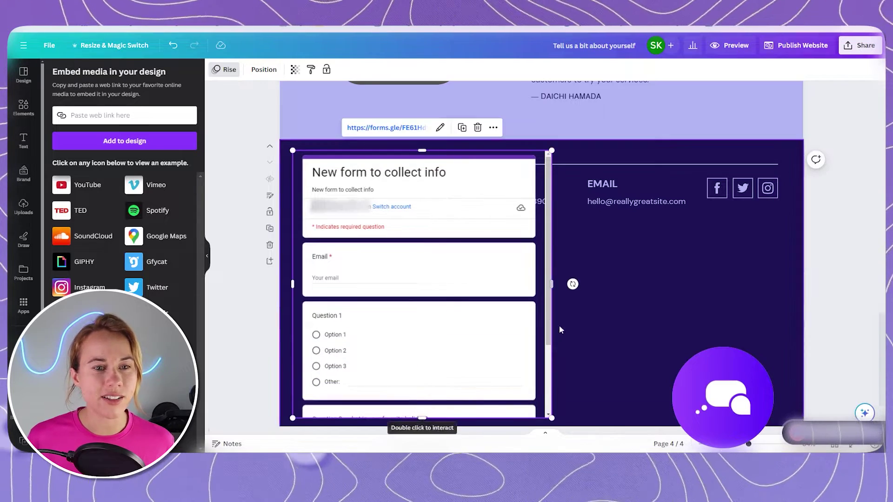
left_click_drag(550, 284, 640, 284)
scroll(530, 304, "down", 1)
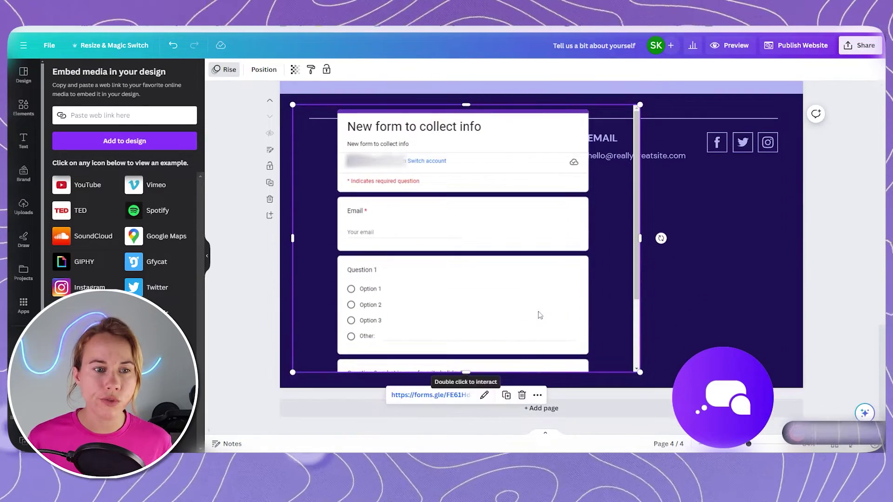
scroll(534, 300, "up", 1)
Shrink and reposition the form in the footer, extending it to reveal the Submit button.
left_click_drag(640, 151, 523, 236)
left_click_drag(434, 275, 444, 197)
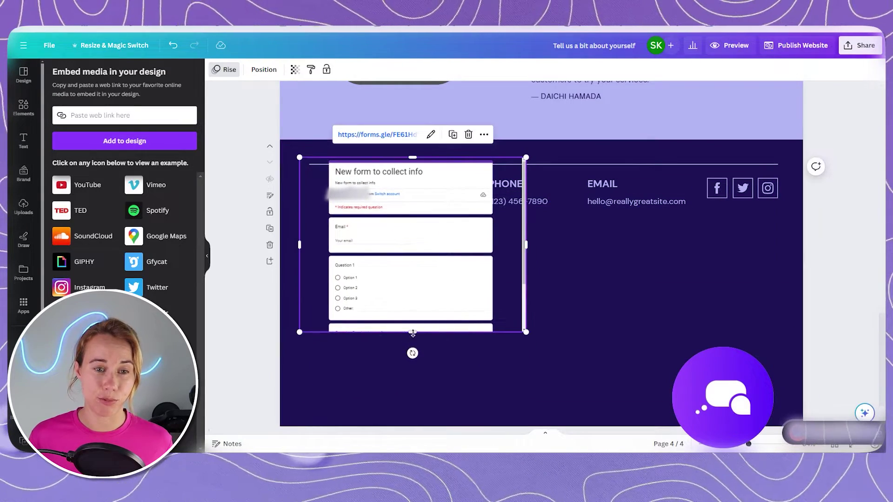
left_click_drag(412, 333, 412, 404)
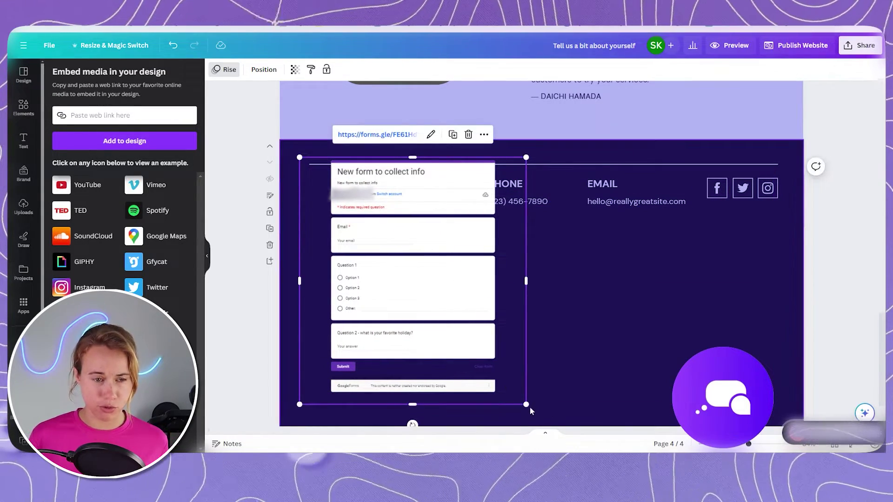
left_click_drag(530, 409, 548, 427)
left_click_drag(445, 259, 433, 250)
Delete the footer's phone number text and reselect the form embed.
scroll(488, 228, "down", 2)
left_click(546, 159)
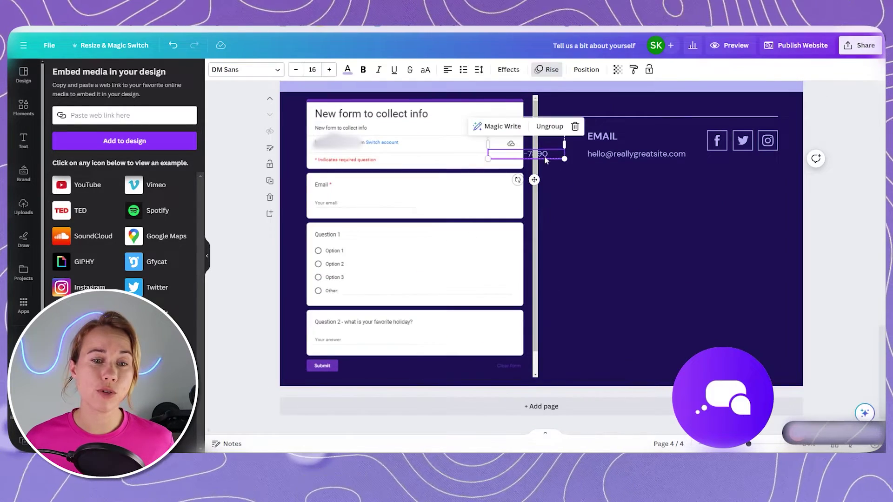
left_click(575, 126)
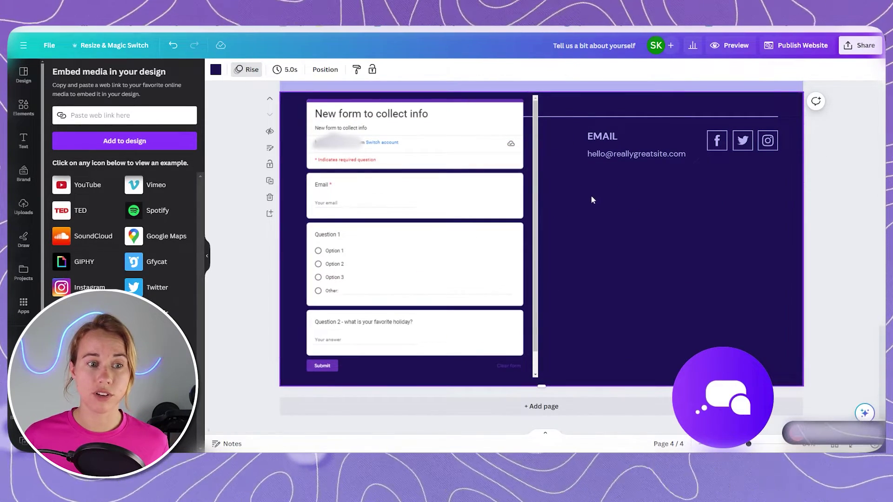
left_click(345, 151)
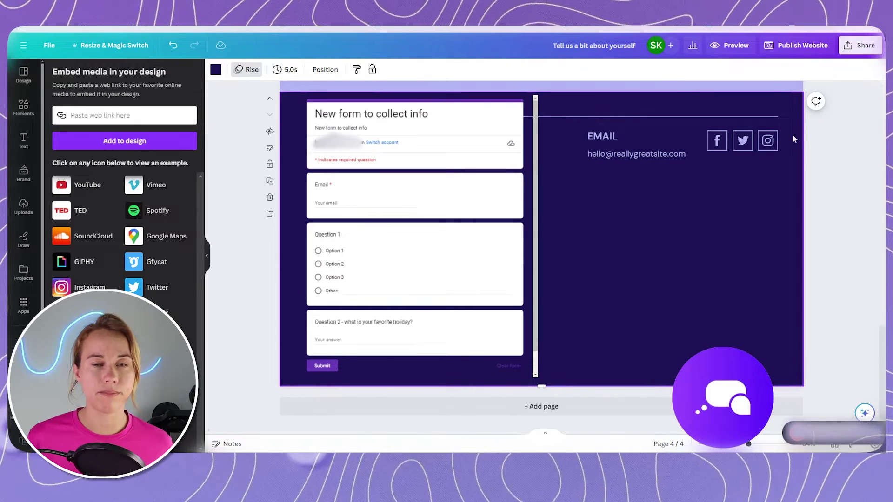
Publish the website live, continuing past the Review Settings.
left_click(795, 46)
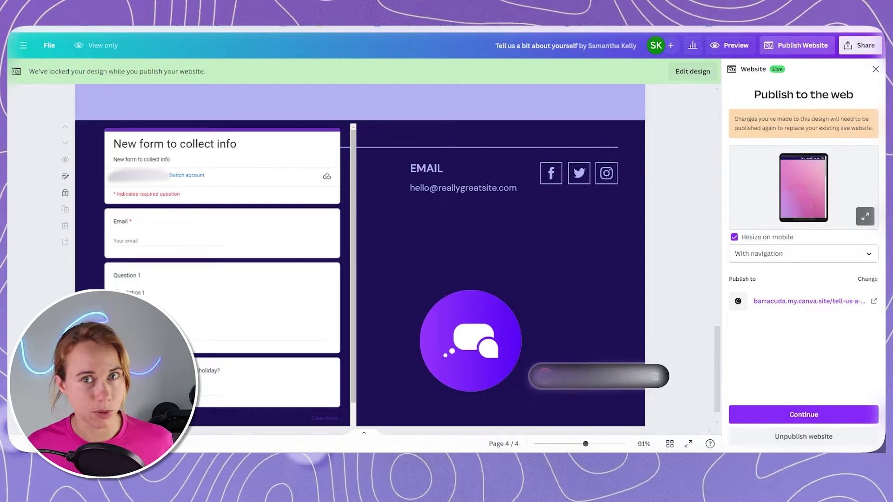
left_click(815, 415)
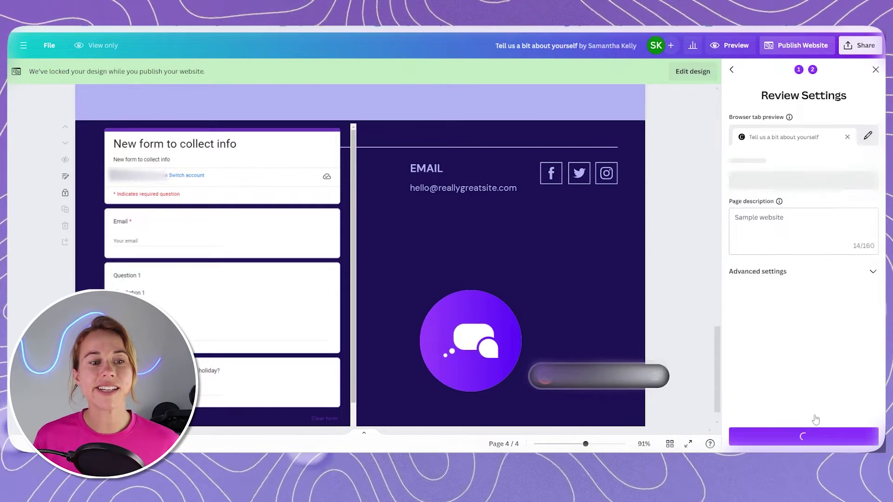
left_click(808, 437)
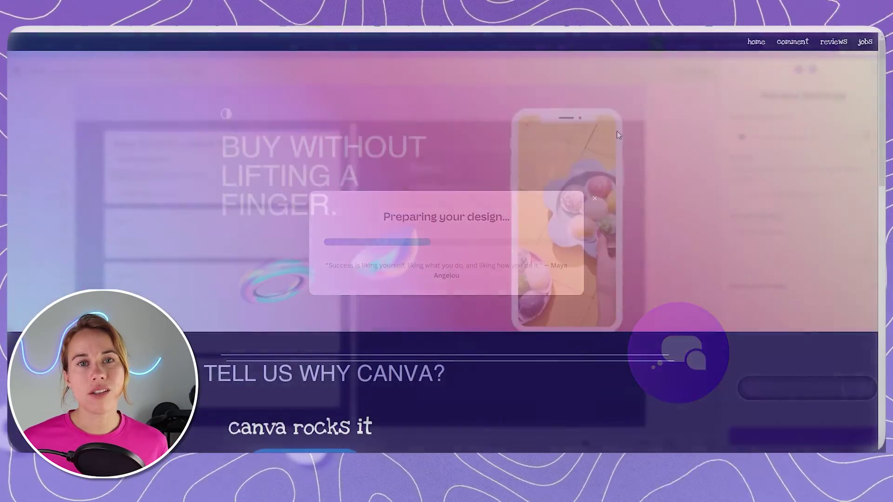
Scroll the live site down to the footer to check the embedded Google Form.
scroll(760, 240, "down", 10)
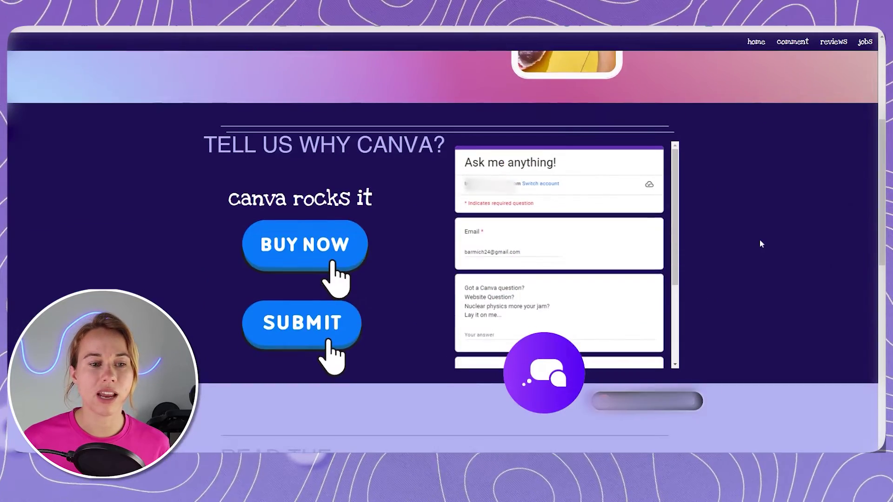
scroll(760, 239, "down", 5)
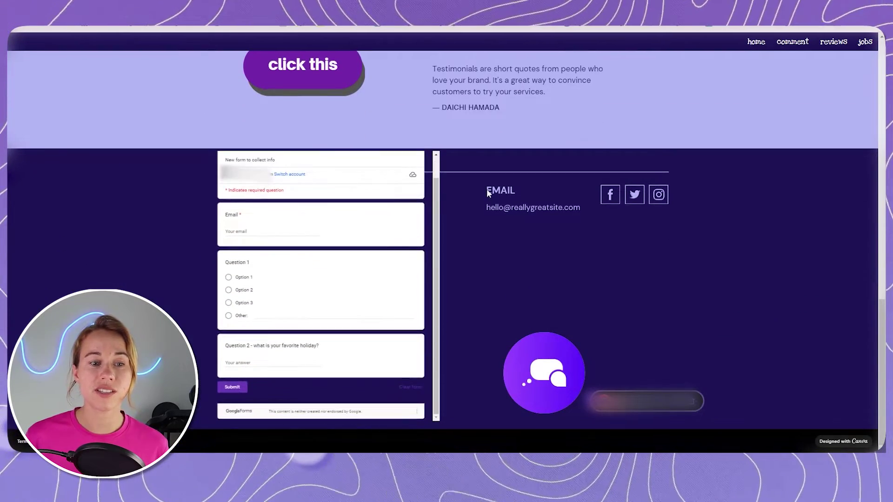
scroll(566, 249, "up", 2)
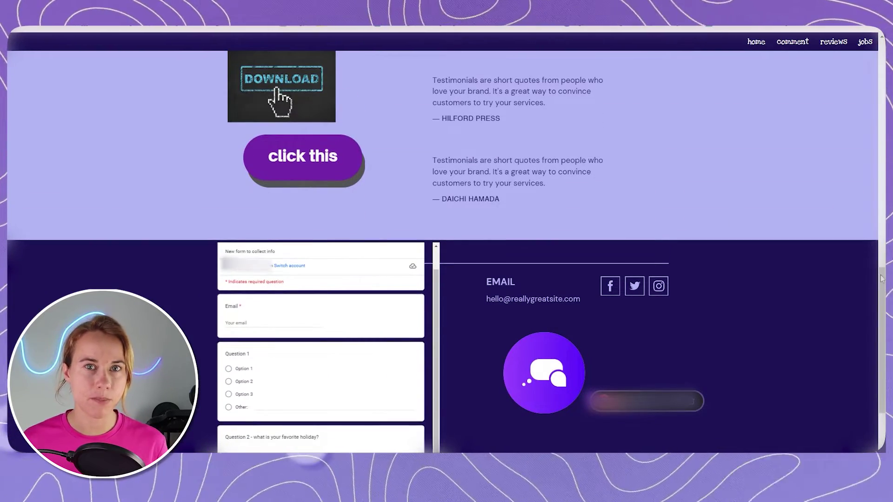
scroll(881, 278, "down", 2)
scroll(337, 266, "up", 4)
scroll(515, 288, "down", 1)
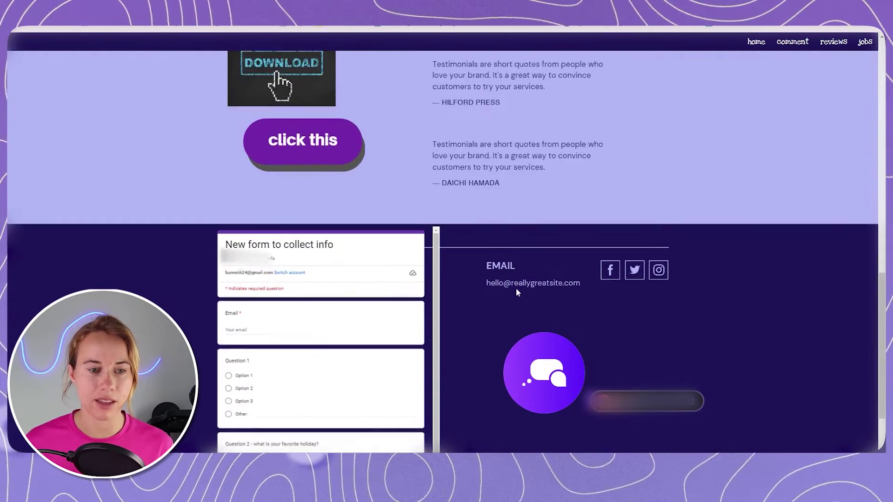
scroll(516, 291, "down", 2)
scroll(432, 251, "down", 1)
scroll(435, 232, "up", 1)
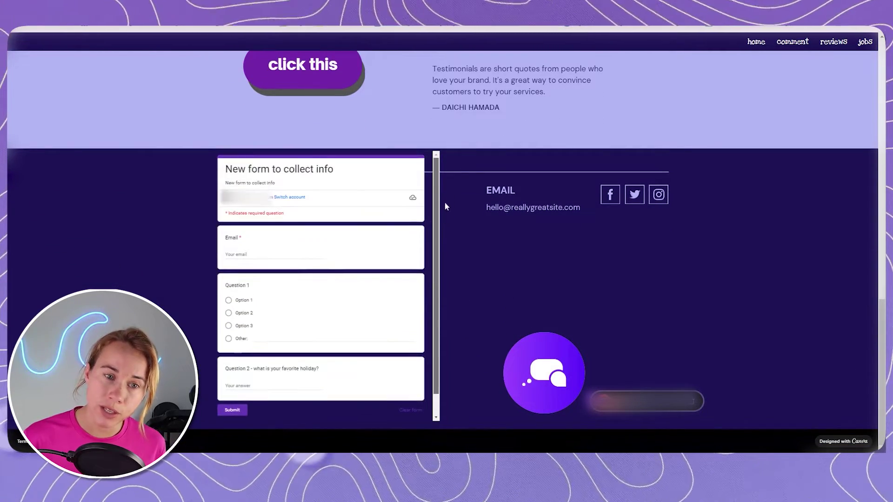
scroll(328, 270, "up", 2)
scroll(702, 307, "down", 2)
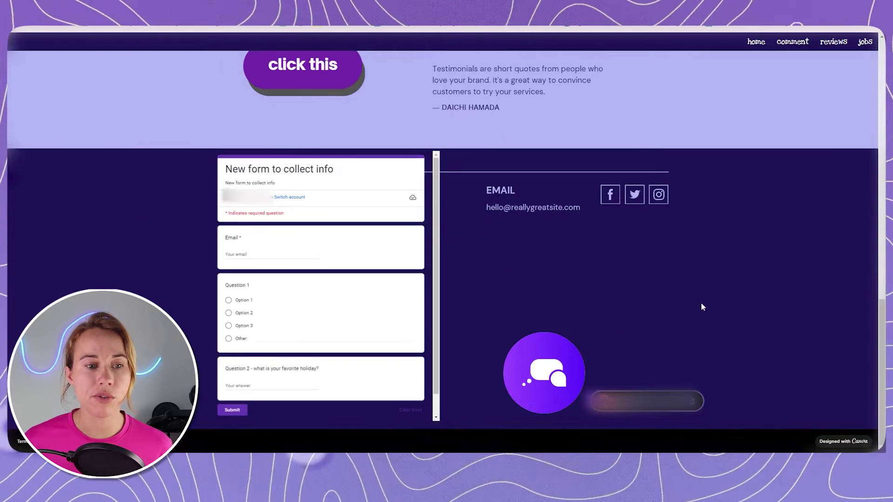